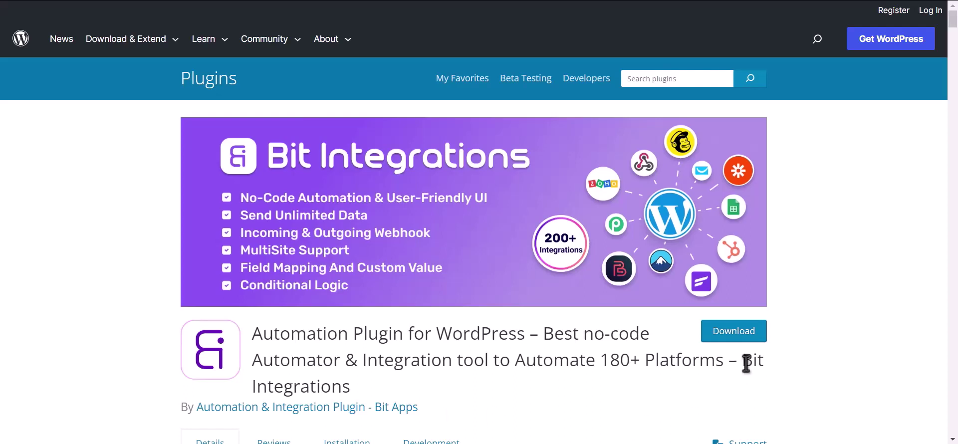
# Step: Highlight 'Bit Integrations' in the plugin title on the WordPress.org listing
pyautogui.moveTo(742, 358); pyautogui.dragTo(749, 382)
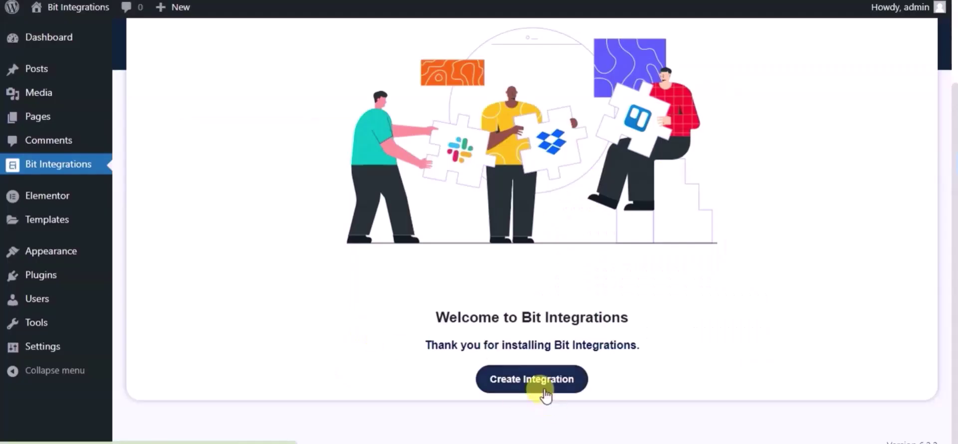
# Step: Create a new integration using Elementor's Contact Form as the trigger and continue
pyautogui.click(545, 390)
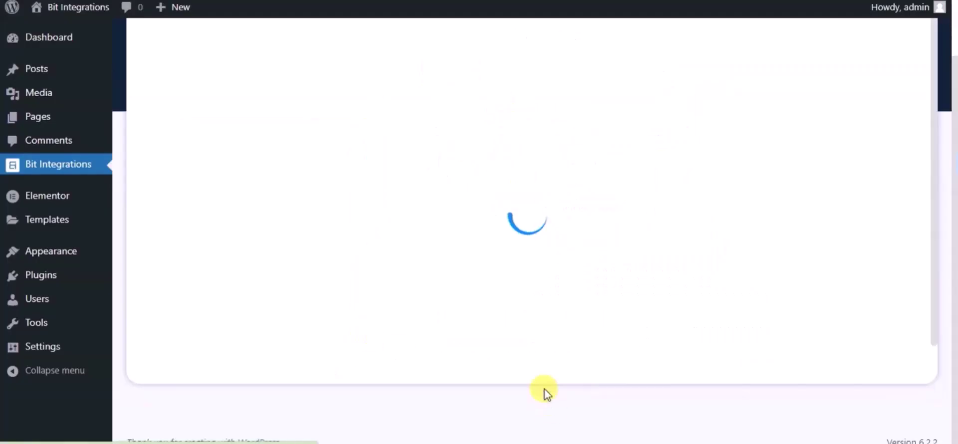
pyautogui.write('ele')
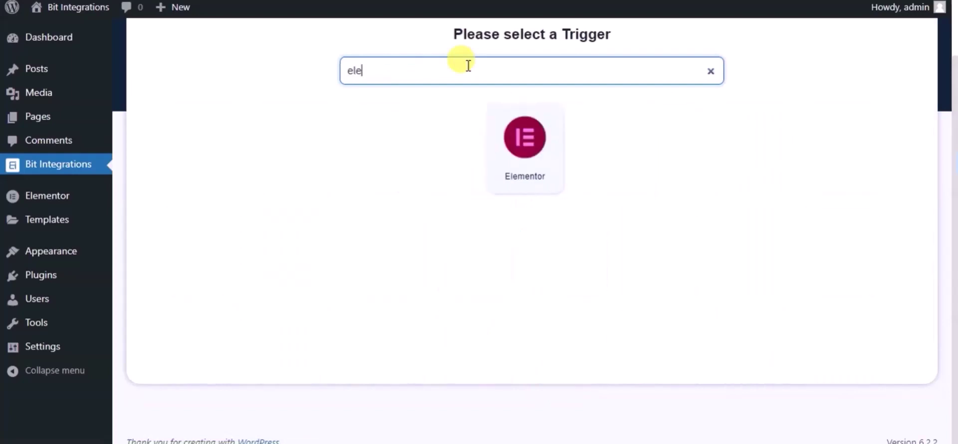
pyautogui.click(489, 129)
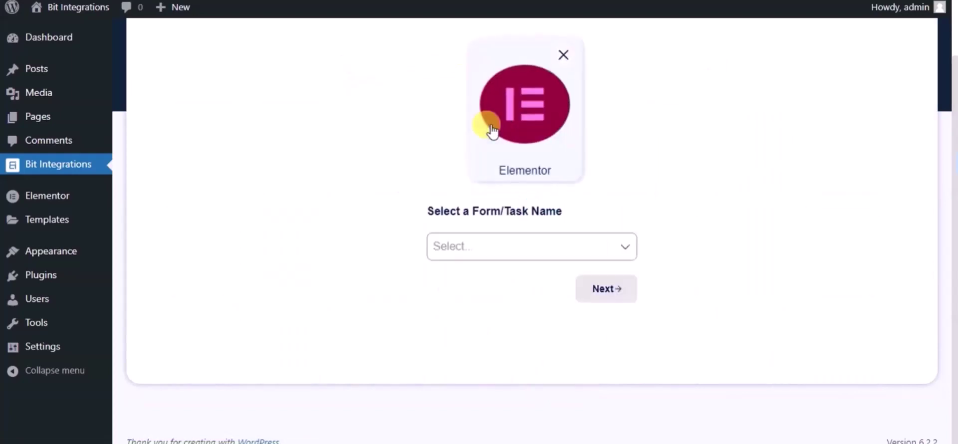
pyautogui.click(492, 244)
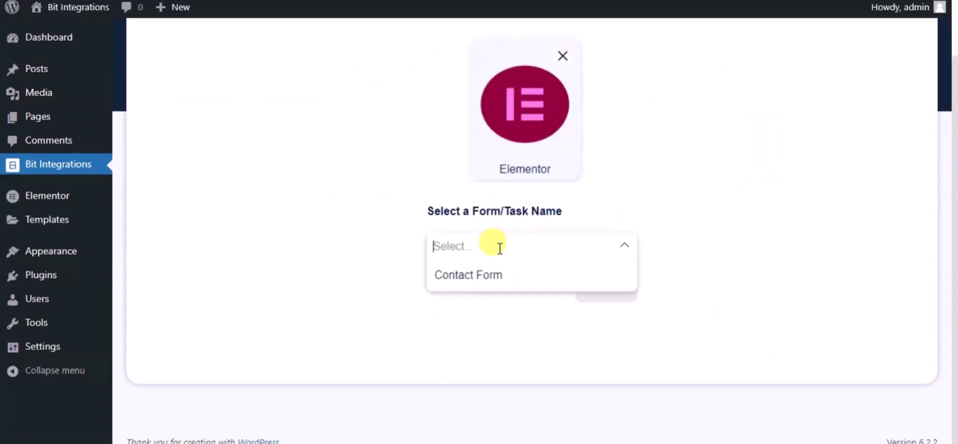
pyautogui.click(499, 290)
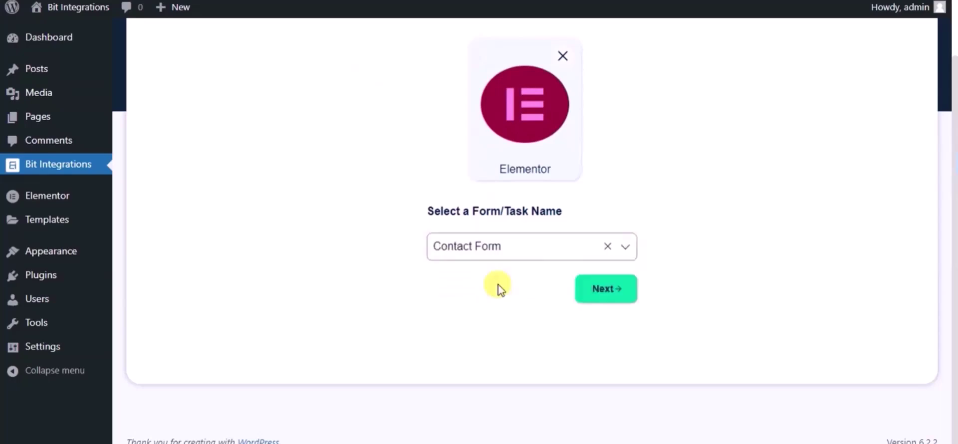
pyautogui.click(580, 289)
# Step: Choose Google Drive as the action and review its client-credentials note
pyautogui.click(434, 115)
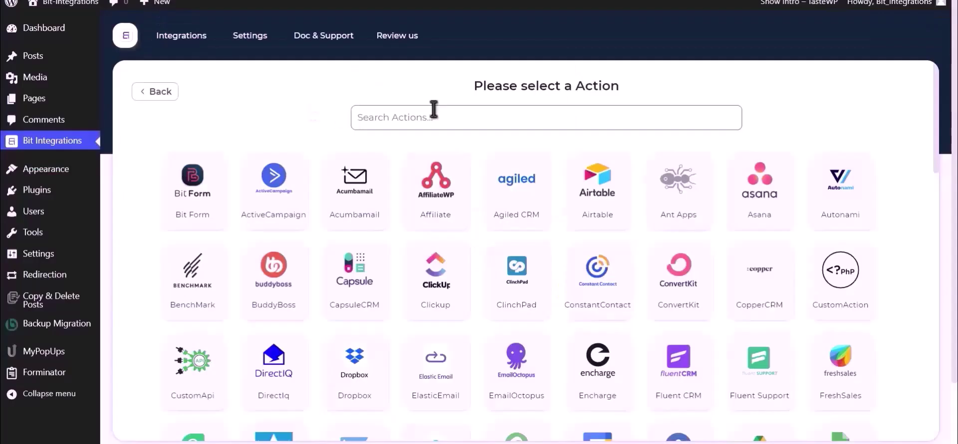
pyautogui.write('Goog')
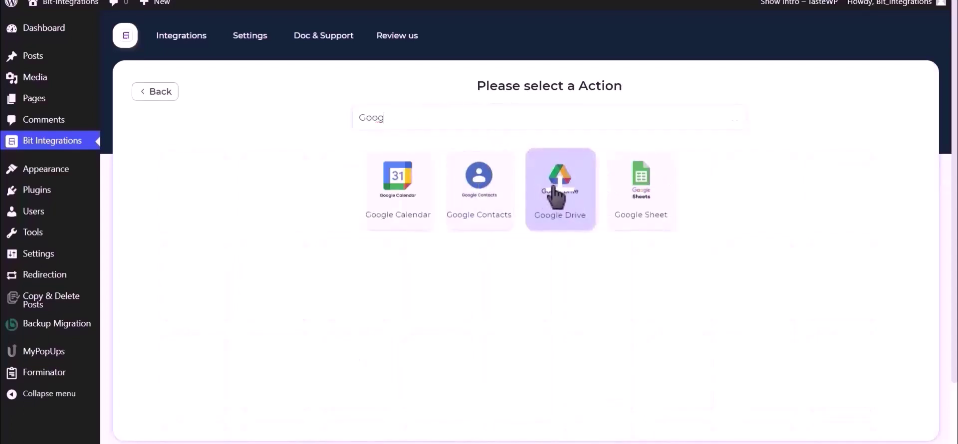
pyautogui.click(555, 194)
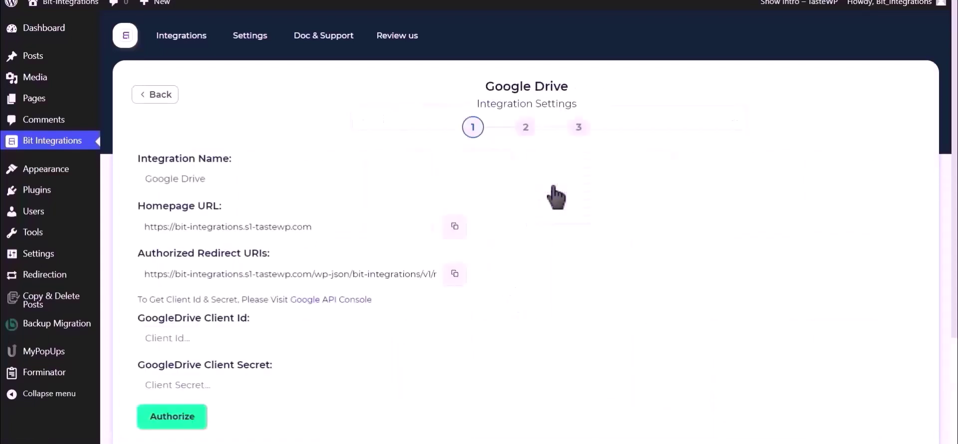
pyautogui.scroll(-2, 555, 195)
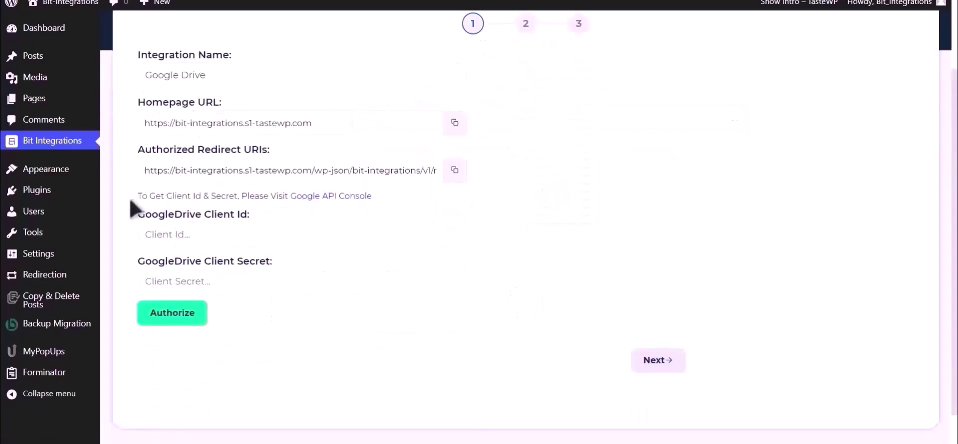
pyautogui.moveTo(137, 196); pyautogui.dragTo(285, 196)
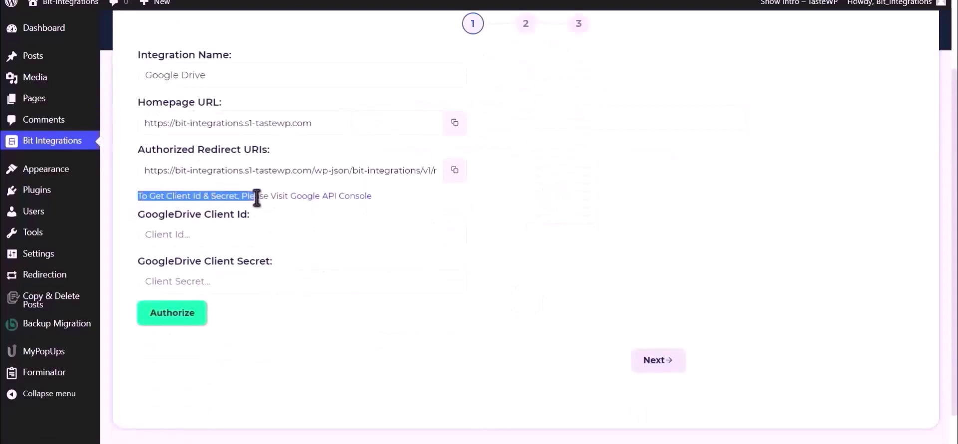
pyautogui.click(300, 209)
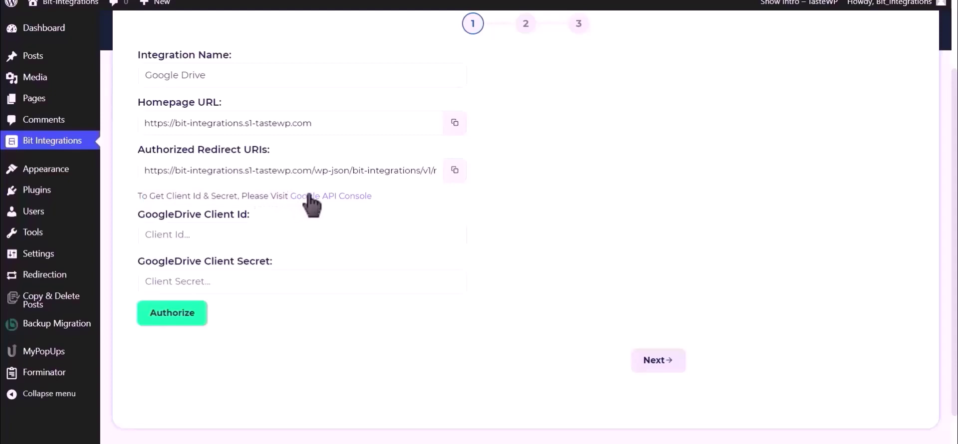
# Step: Find 'Google Drive API' in the Google API Console and enable it
pyautogui.click(311, 196)
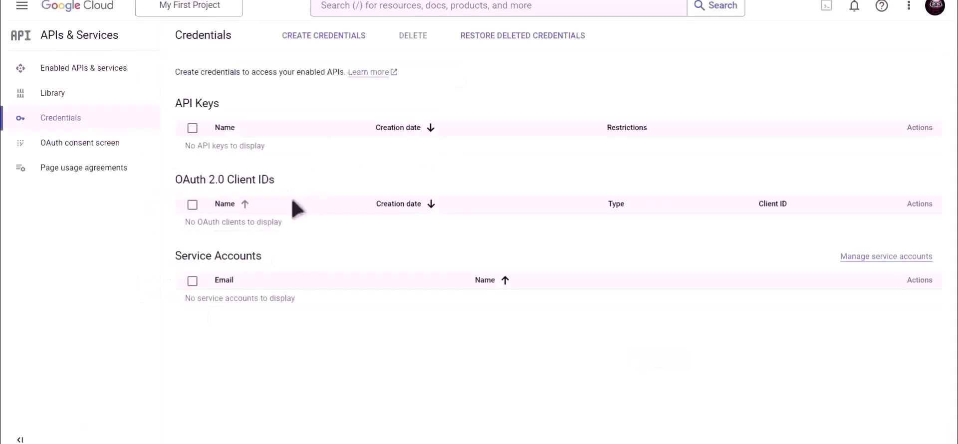
pyautogui.click(425, 7)
pyautogui.write('Google')
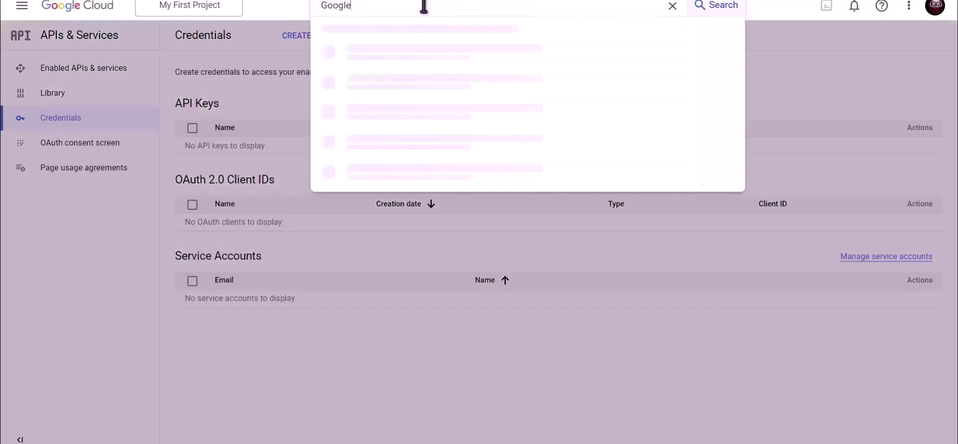
pyautogui.write(' Drive API')
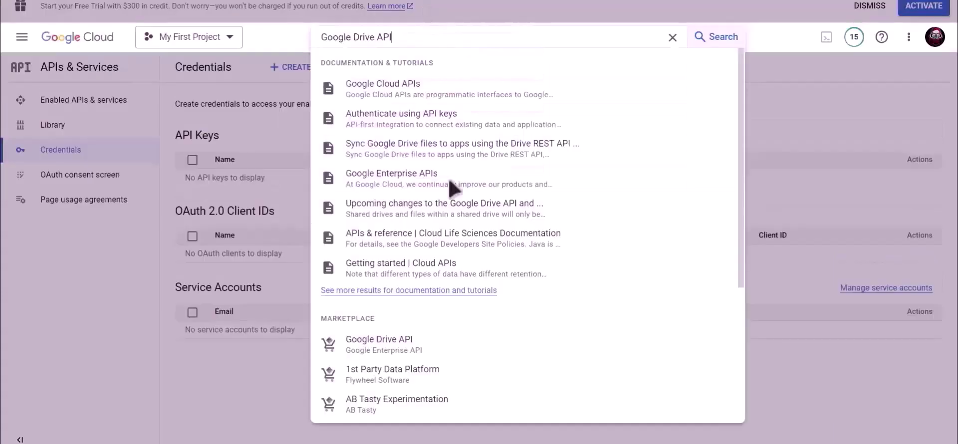
pyautogui.click(383, 349)
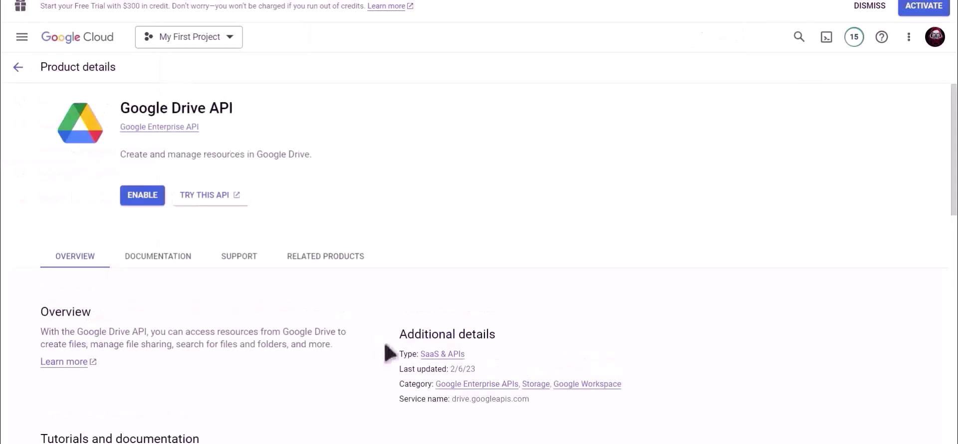
pyautogui.click(149, 199)
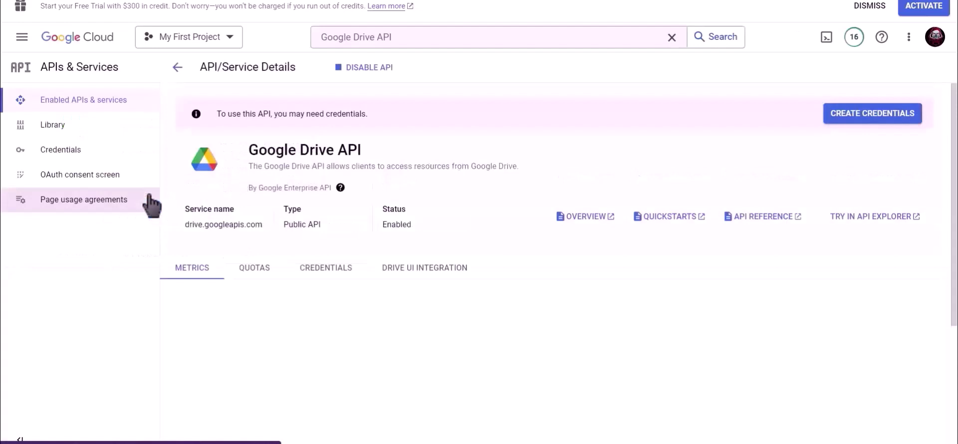
# Step: Start a new OAuth client ID credential of type Web application
pyautogui.click(79, 154)
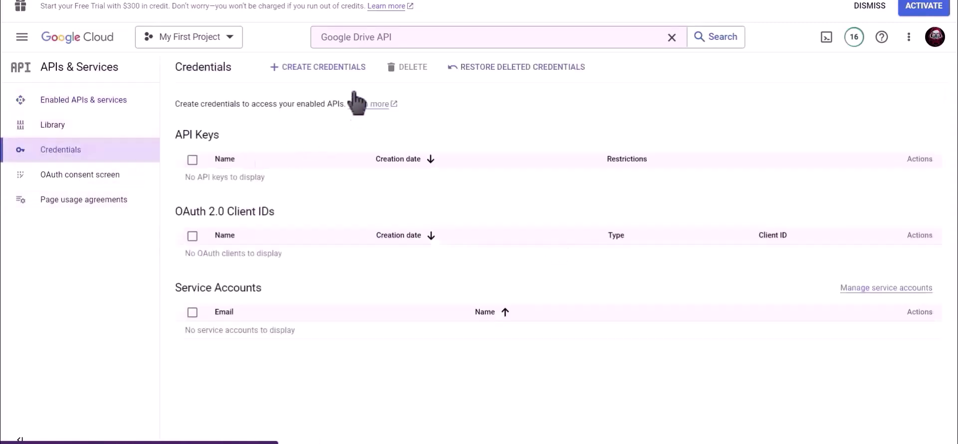
pyautogui.click(319, 69)
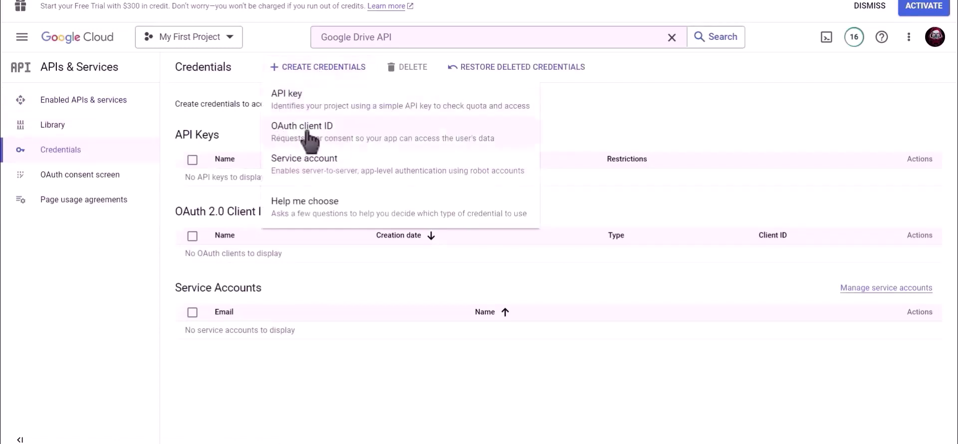
pyautogui.click(359, 136)
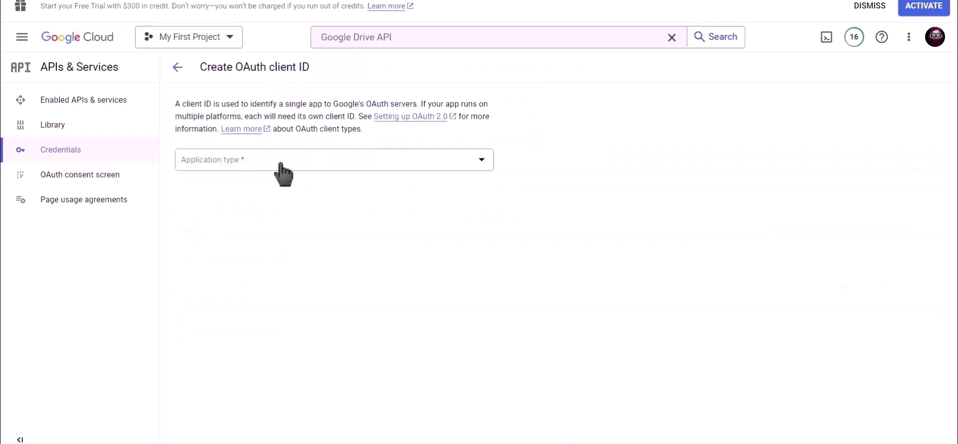
pyautogui.click(247, 165)
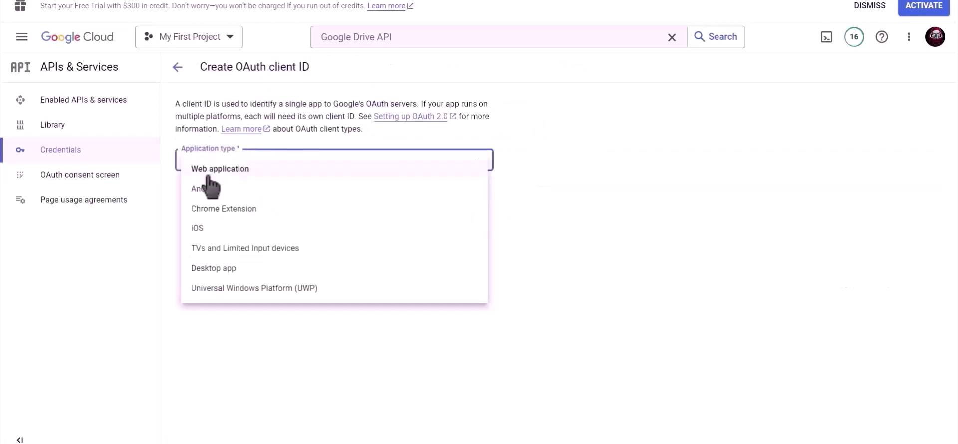
pyautogui.click(260, 170)
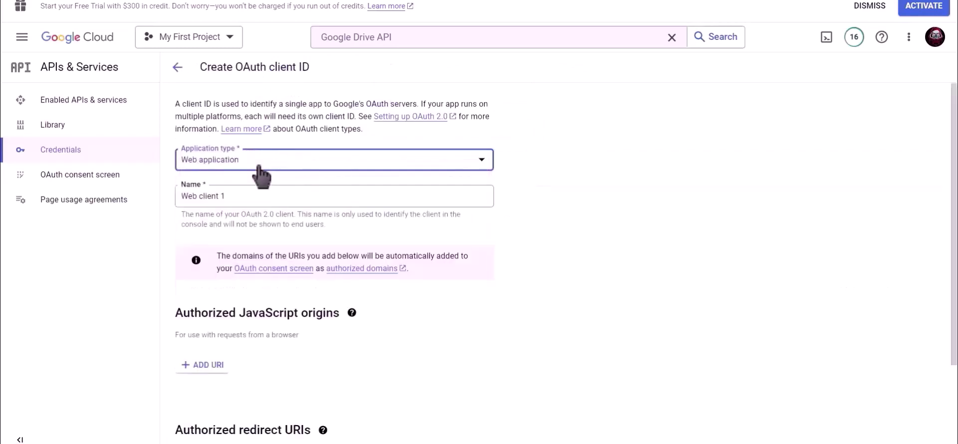
# Step: Name the client 'Bit Integrations' and copy the plugin's authorized redirect URI
pyautogui.moveTo(229, 195); pyautogui.dragTo(175, 202)
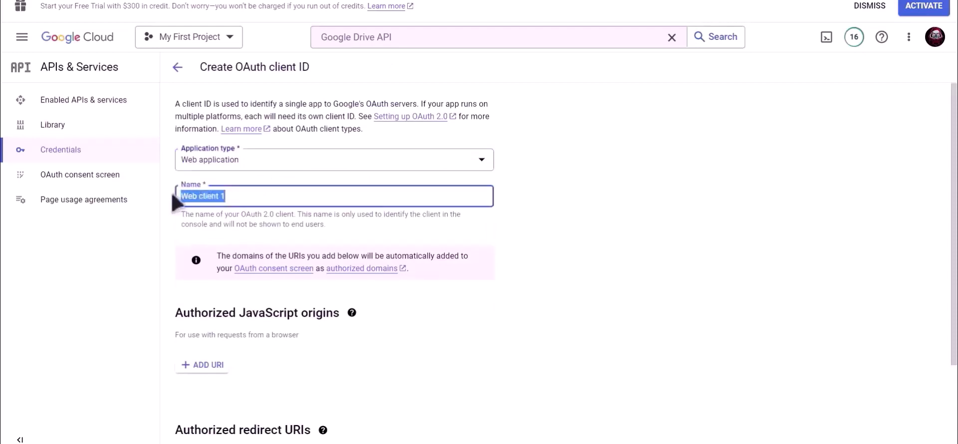
pyautogui.write('Bit Integrations')
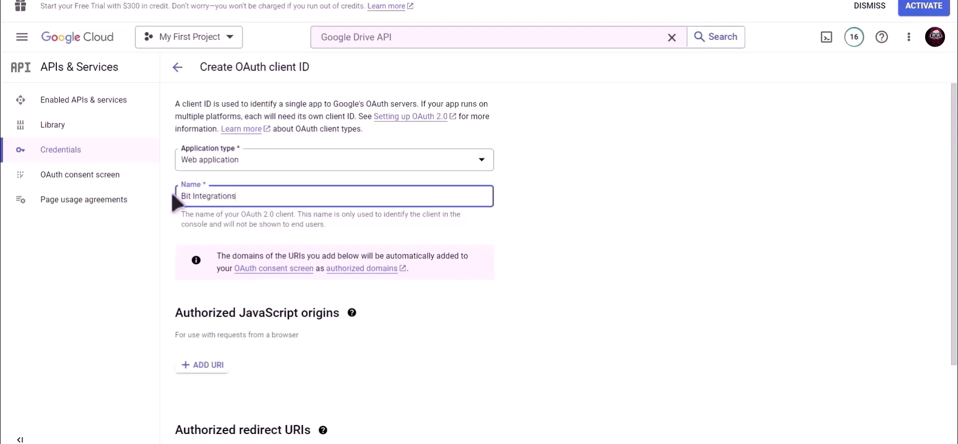
pyautogui.click(516, 239)
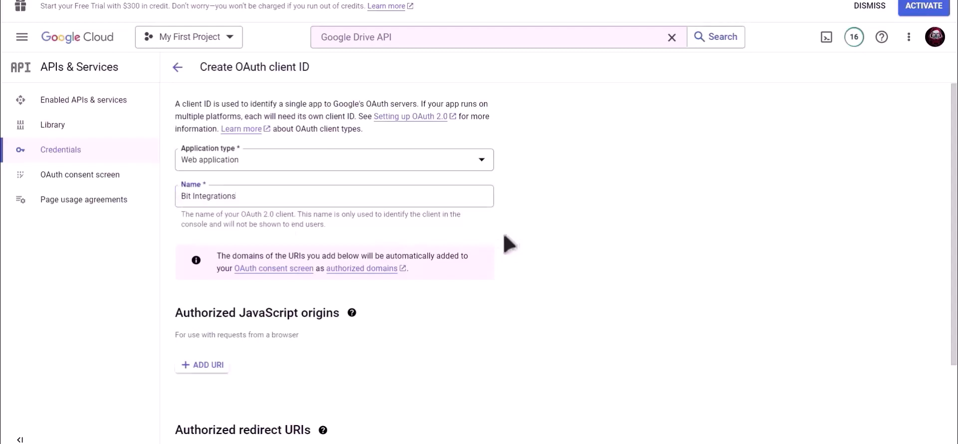
pyautogui.scroll(-2, 509, 244)
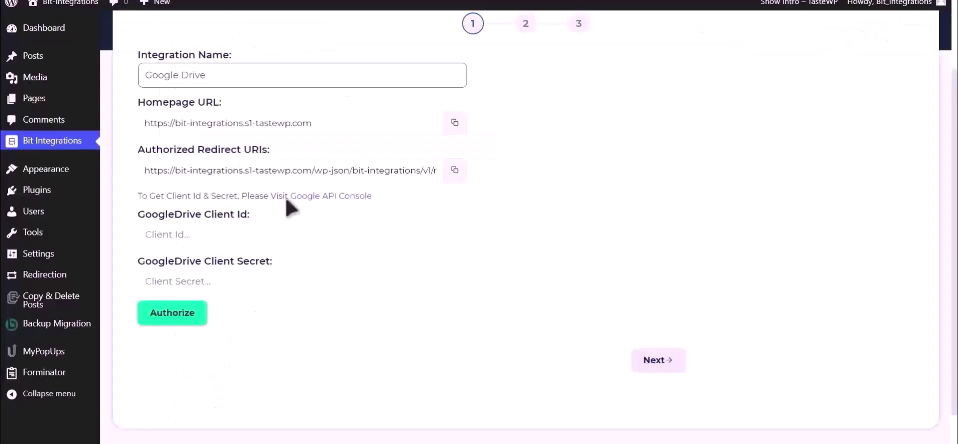
pyautogui.click(454, 170)
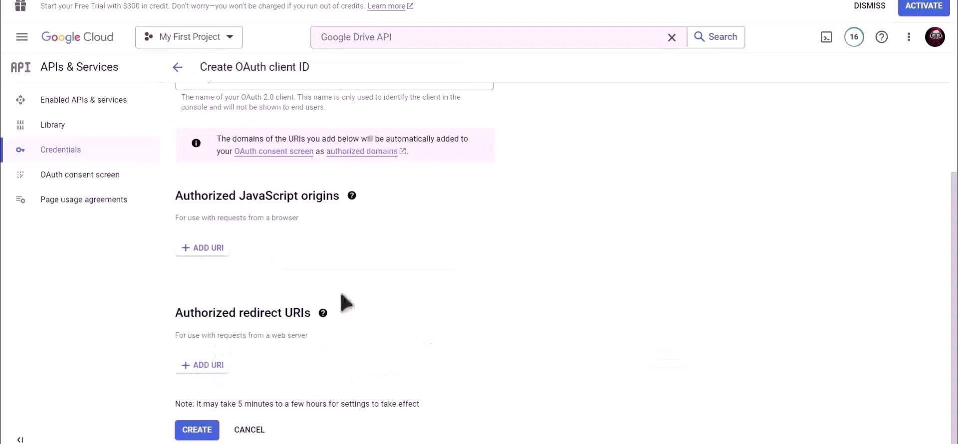
# Step: Add the pasted Bit Integrations redirect URL as an authorized URI and create the client
pyautogui.click(209, 366)
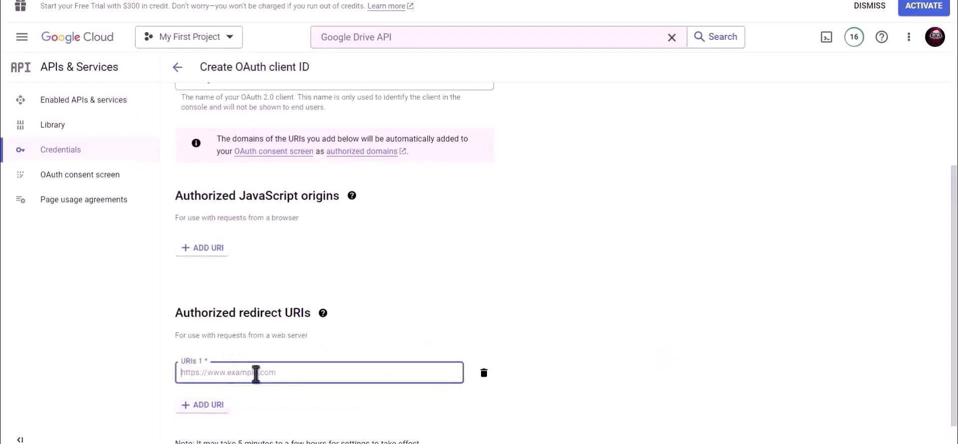
pyautogui.hotkey('ctrl', 'v')
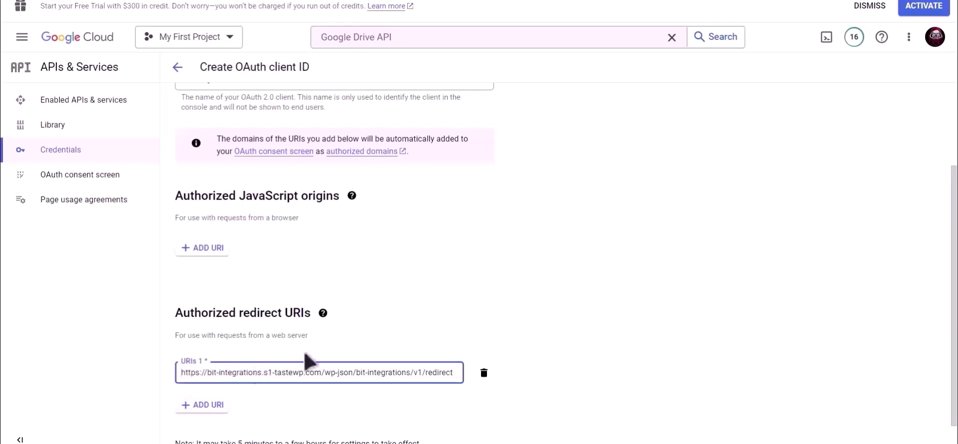
pyautogui.scroll(-1, 473, 315)
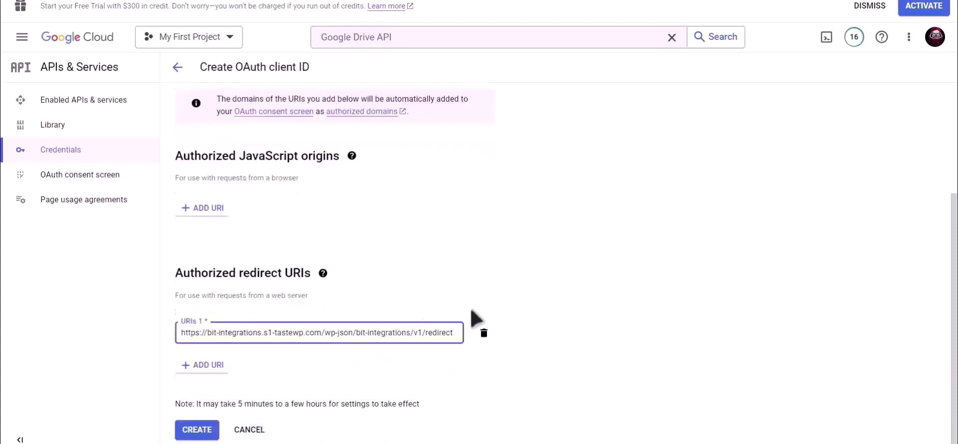
pyautogui.click(199, 430)
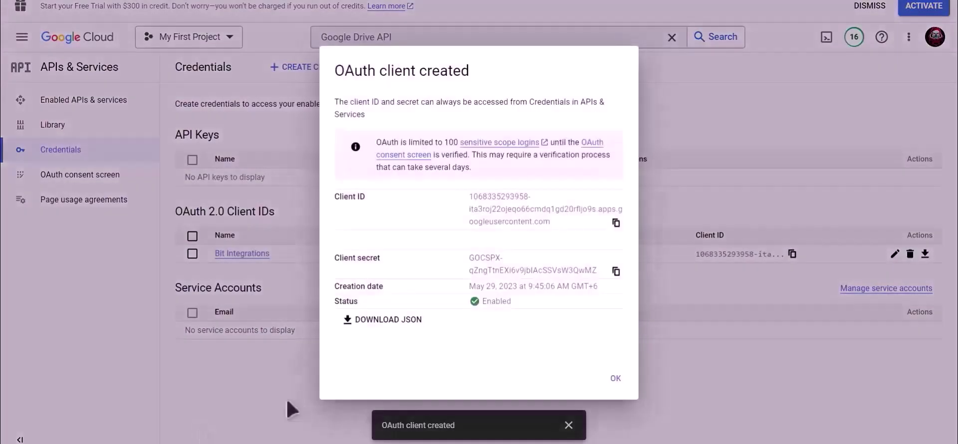
# Step: Copy the new Client ID into the GoogleDrive Client Id field
pyautogui.moveTo(375, 196); pyautogui.dragTo(329, 197)
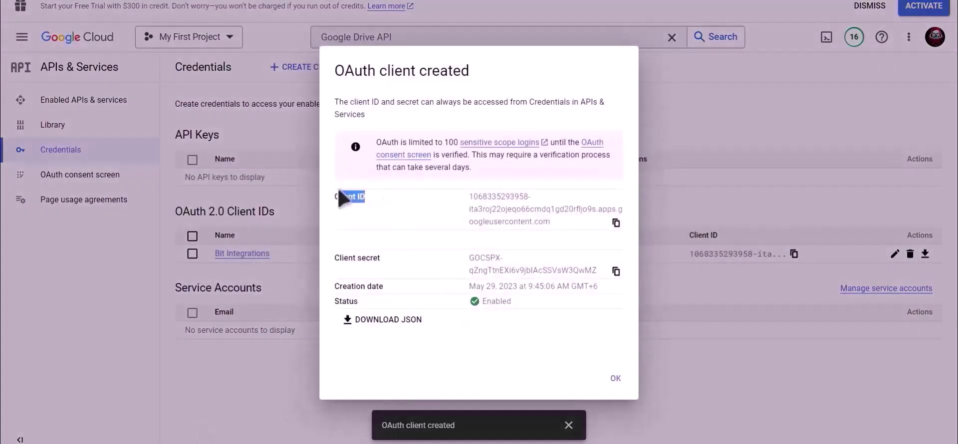
pyautogui.click(621, 225)
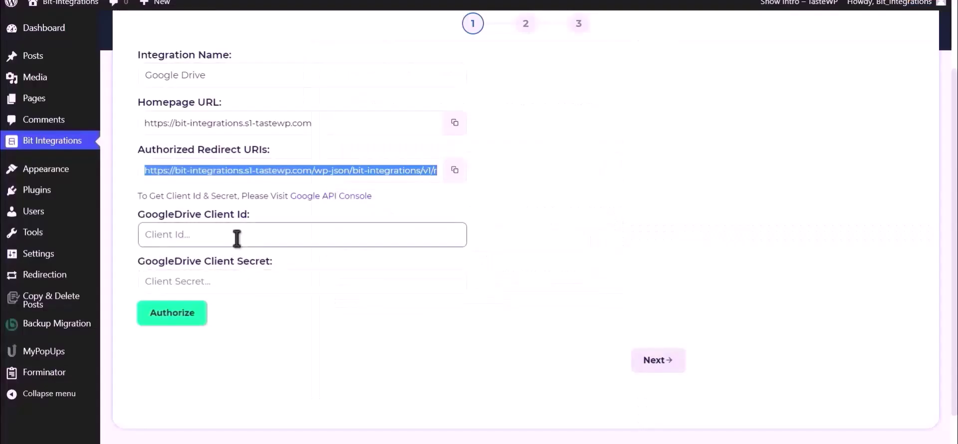
pyautogui.click(236, 238)
pyautogui.hotkey('ctrl', 'v')
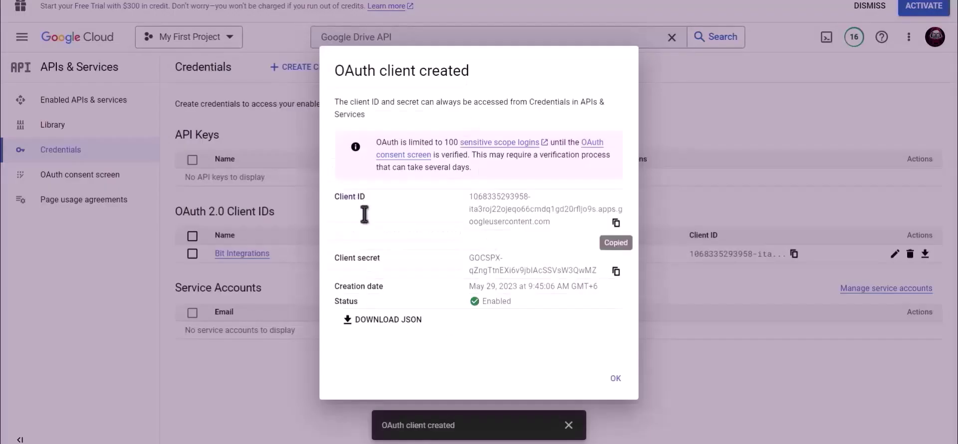
# Step: Copy the Client secret into the GoogleDrive Client Secret field
pyautogui.moveTo(381, 258); pyautogui.dragTo(334, 260)
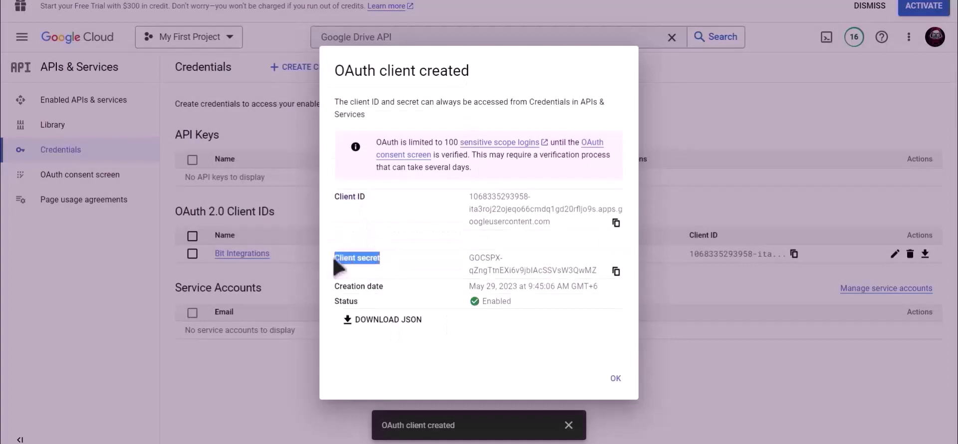
pyautogui.click(616, 270)
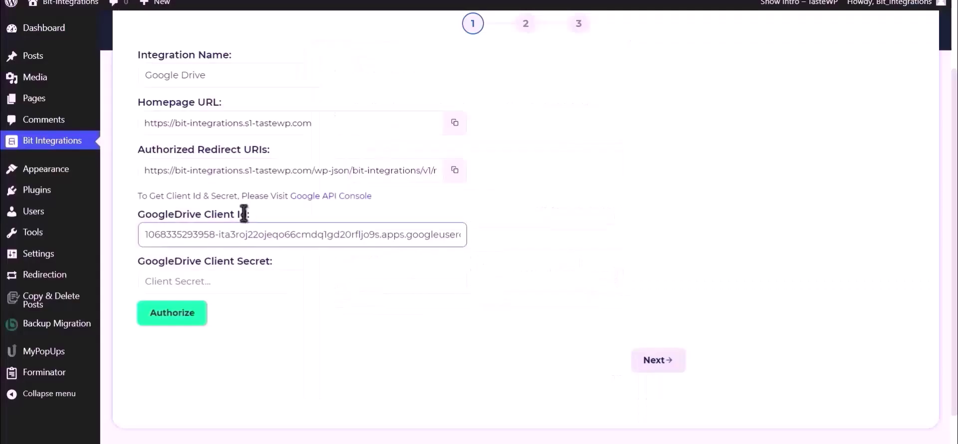
pyautogui.click(228, 289)
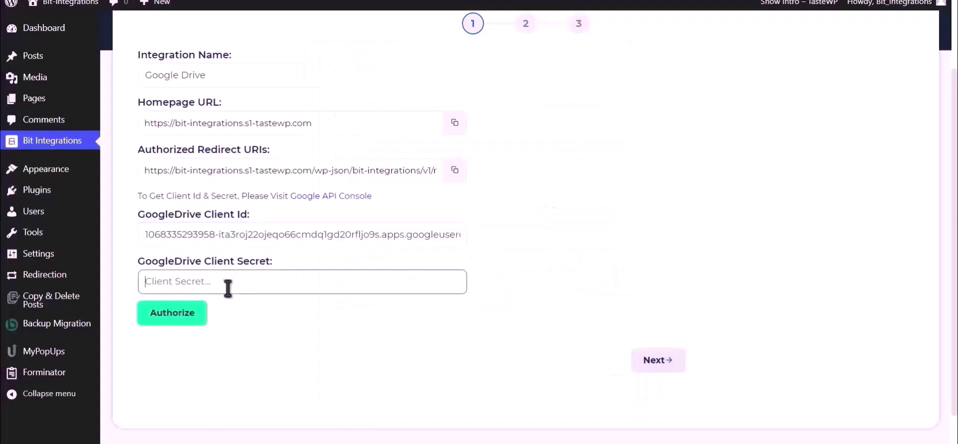
pyautogui.hotkey('ctrl', 'v')
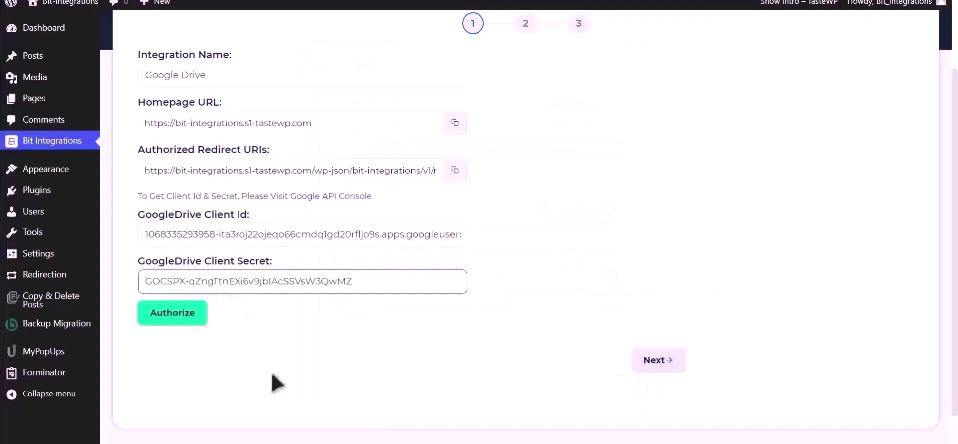
# Step: Authorize Google Drive with the Google account and confirm the success message
pyautogui.click(171, 313)
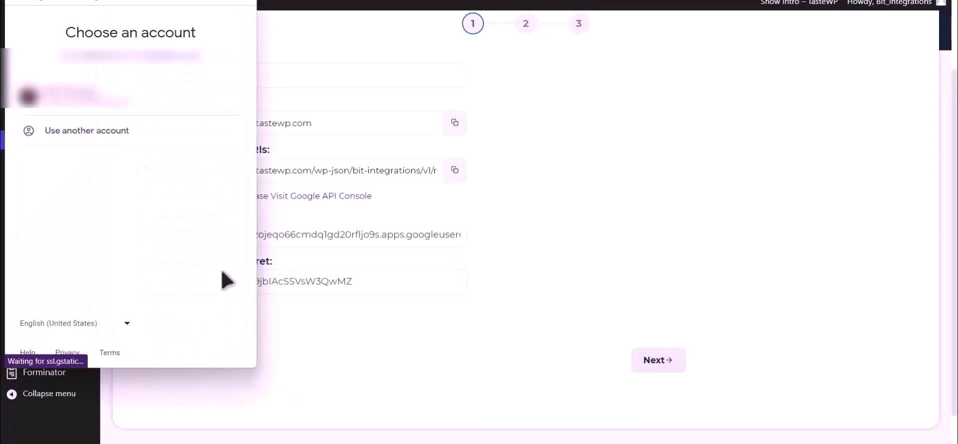
pyautogui.click(144, 107)
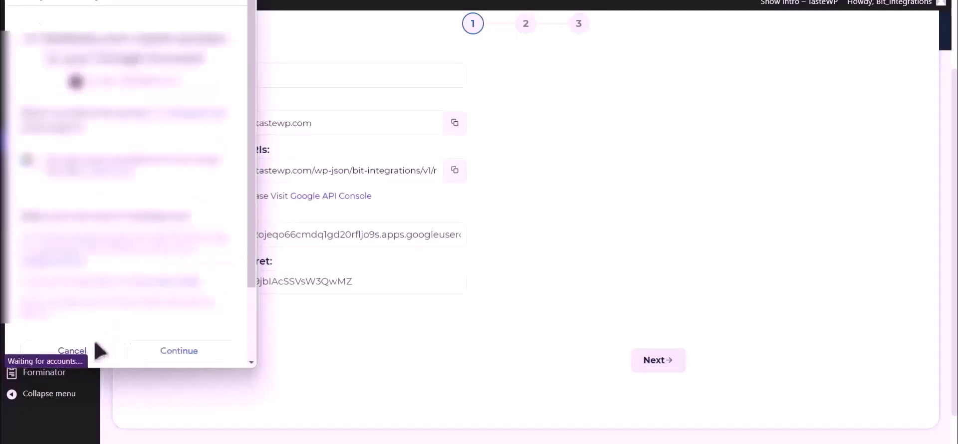
pyautogui.click(193, 351)
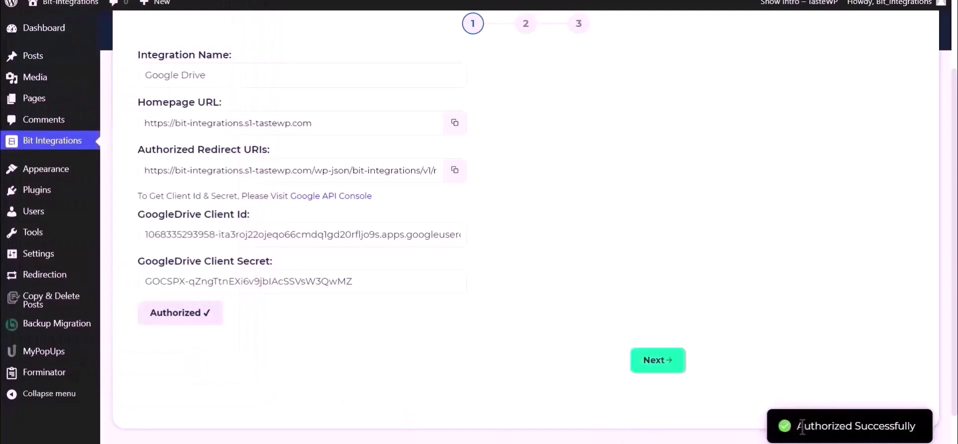
pyautogui.moveTo(798, 425); pyautogui.dragTo(904, 425)
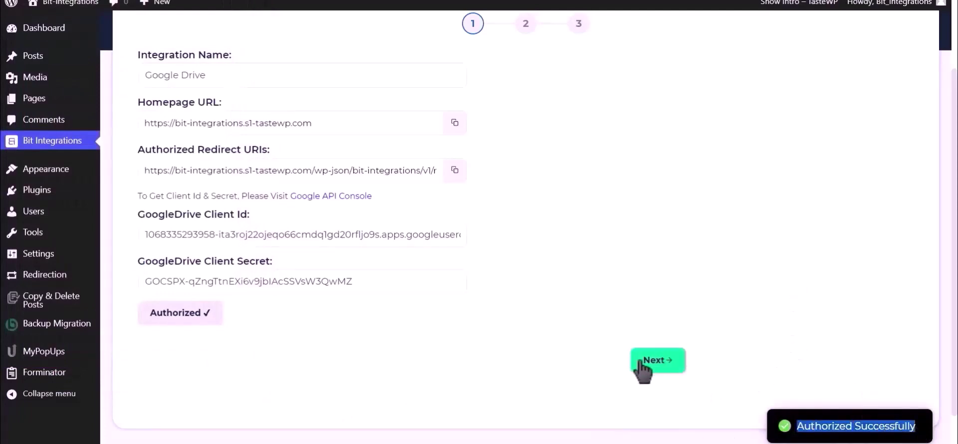
# Step: Map Upload file-1 to the 'Bit Integrations' Drive folder, then Finish & Save
pyautogui.click(660, 367)
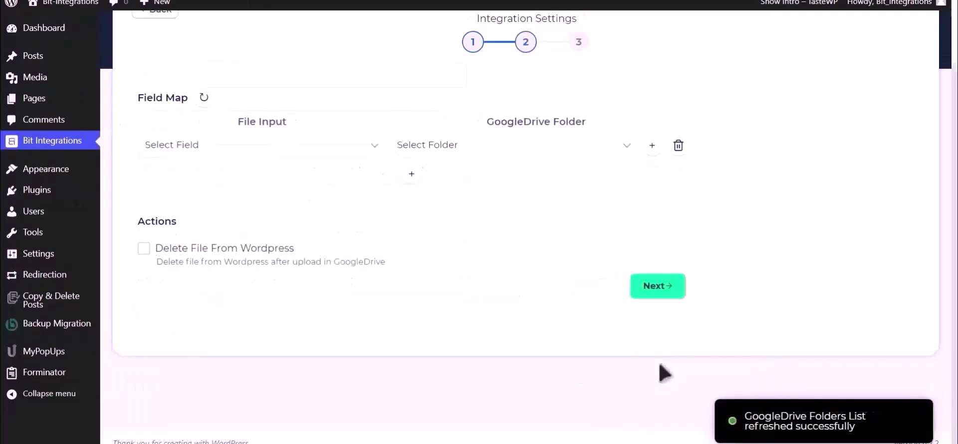
pyautogui.click(271, 150)
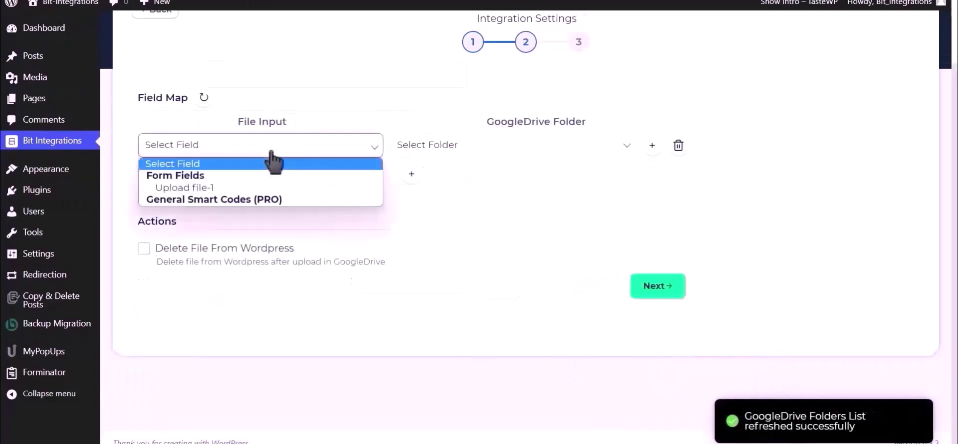
pyautogui.click(224, 189)
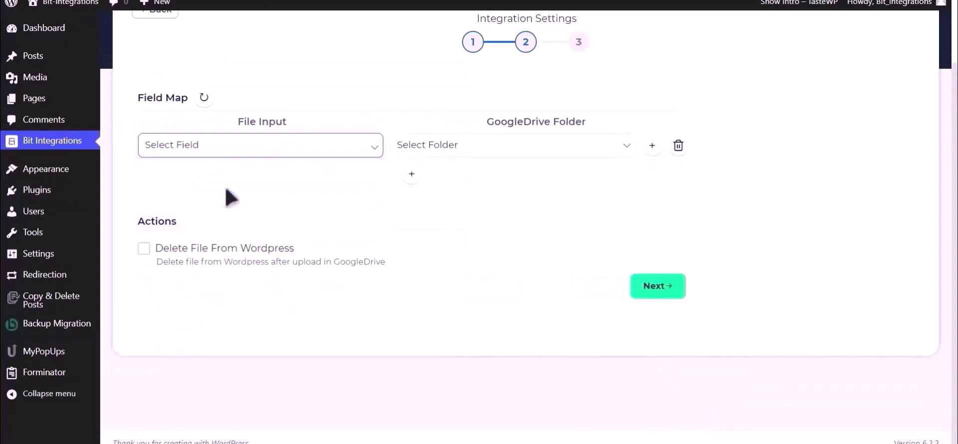
pyautogui.click(519, 150)
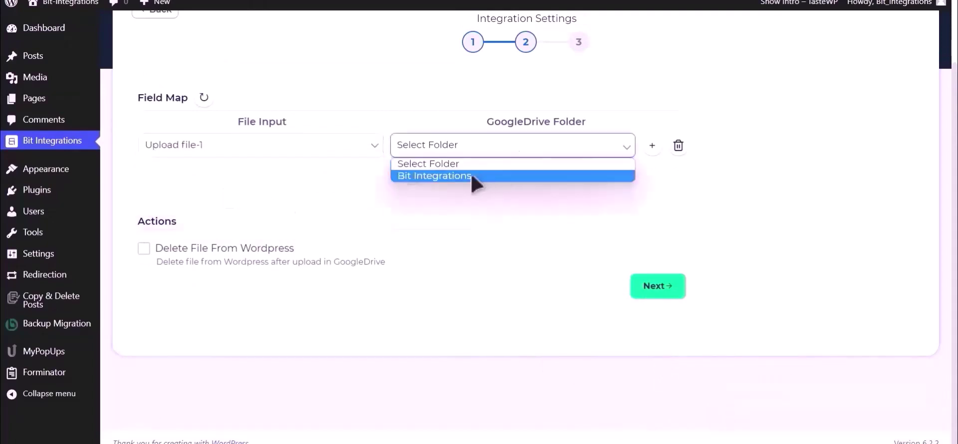
pyautogui.click(499, 175)
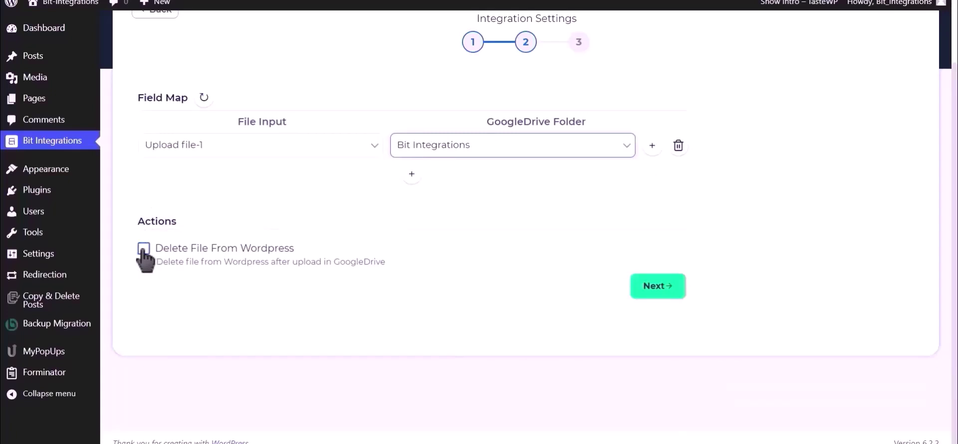
pyautogui.click(659, 287)
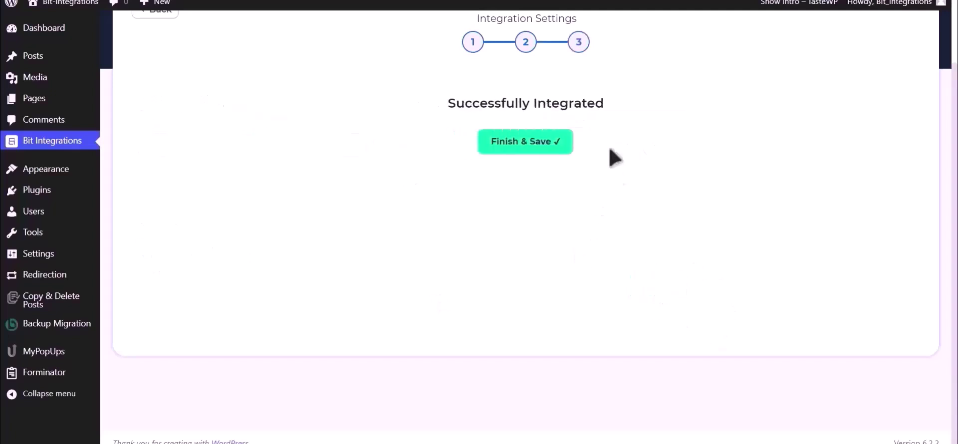
pyautogui.click(533, 148)
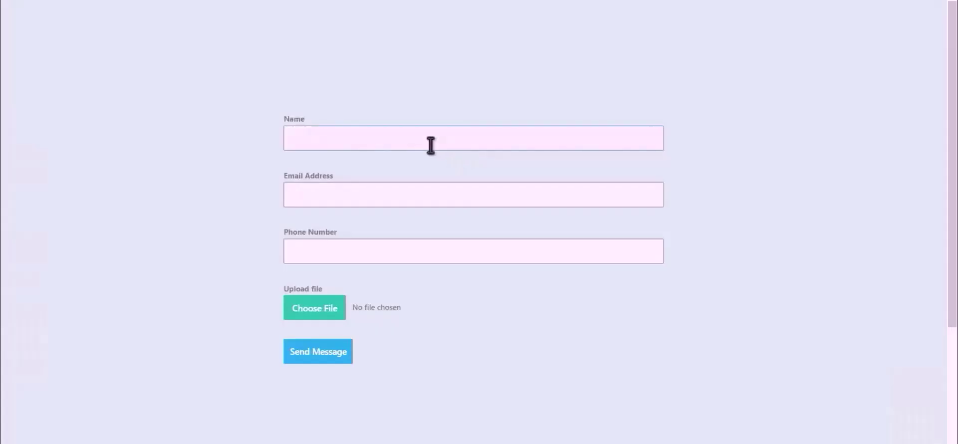
# Step: Enter a test name, email and phone, attach Bit Integrations.png, and send the form
pyautogui.click(434, 145)
pyautogui.write('Bit Integrations')
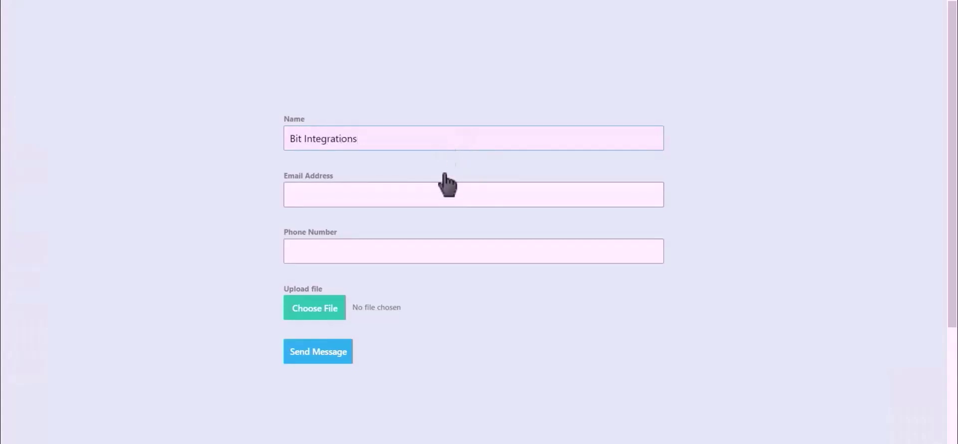
pyautogui.click(463, 192)
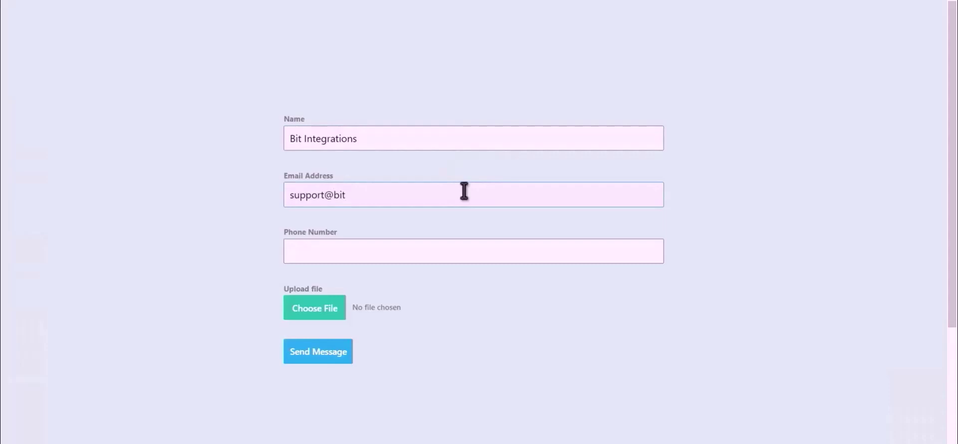
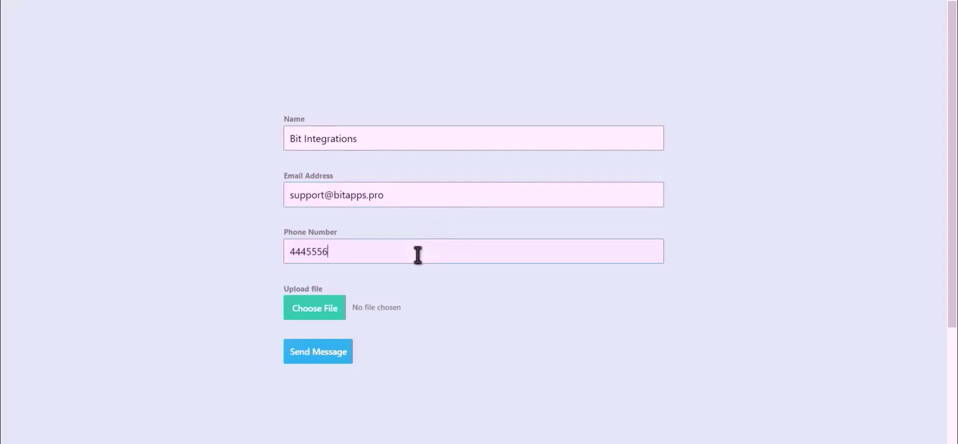
pyautogui.write('66')
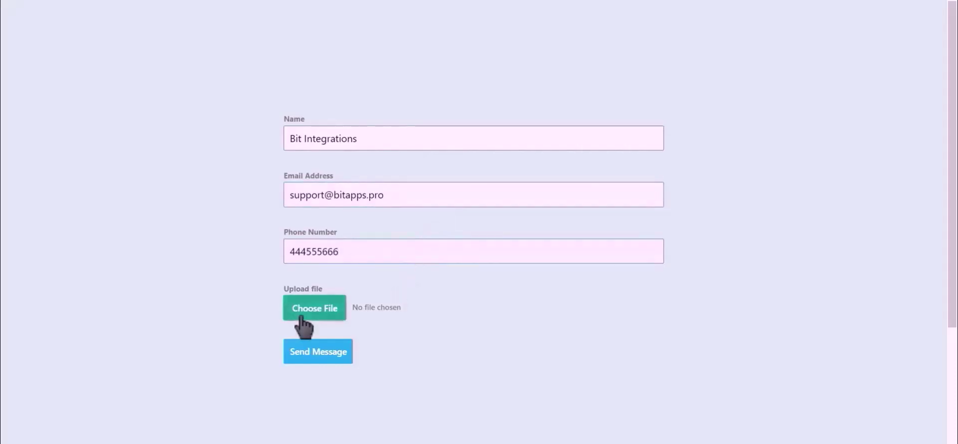
pyautogui.click(301, 319)
pyautogui.doubleClick(137, 72)
pyautogui.click(318, 355)
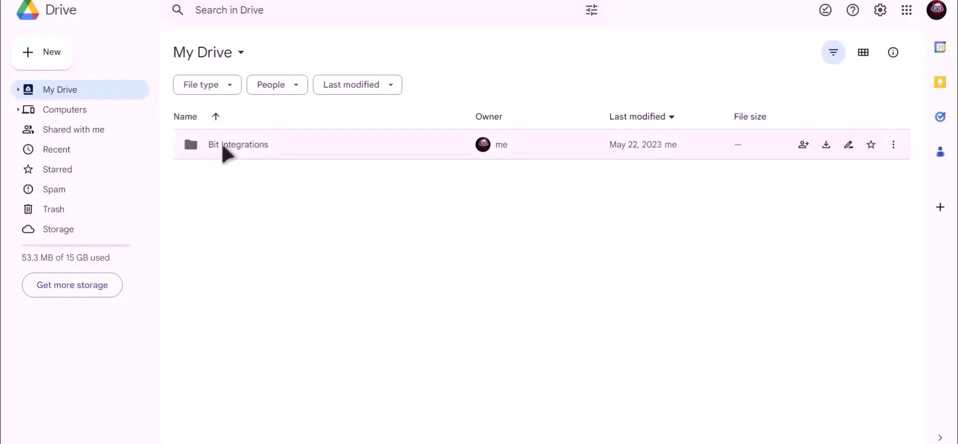
# Step: Select the Bit Integrations folder in My Drive to check for the uploaded Bit-Integrations PNG
pyautogui.click(221, 147)
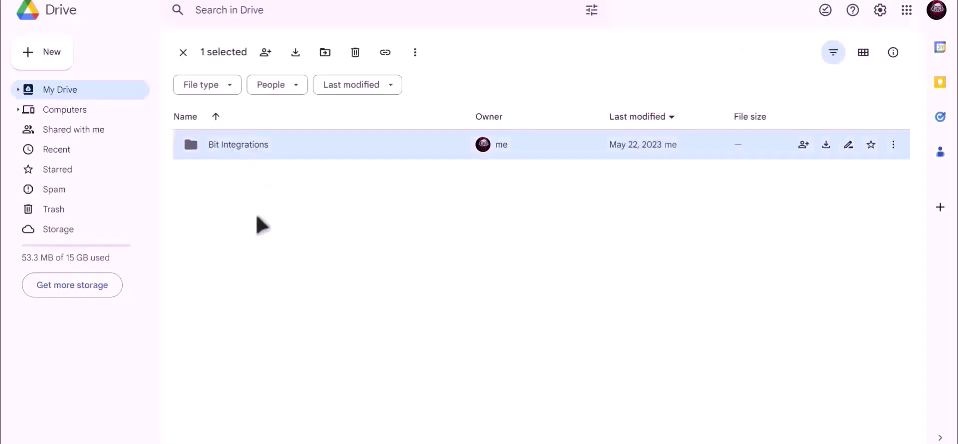